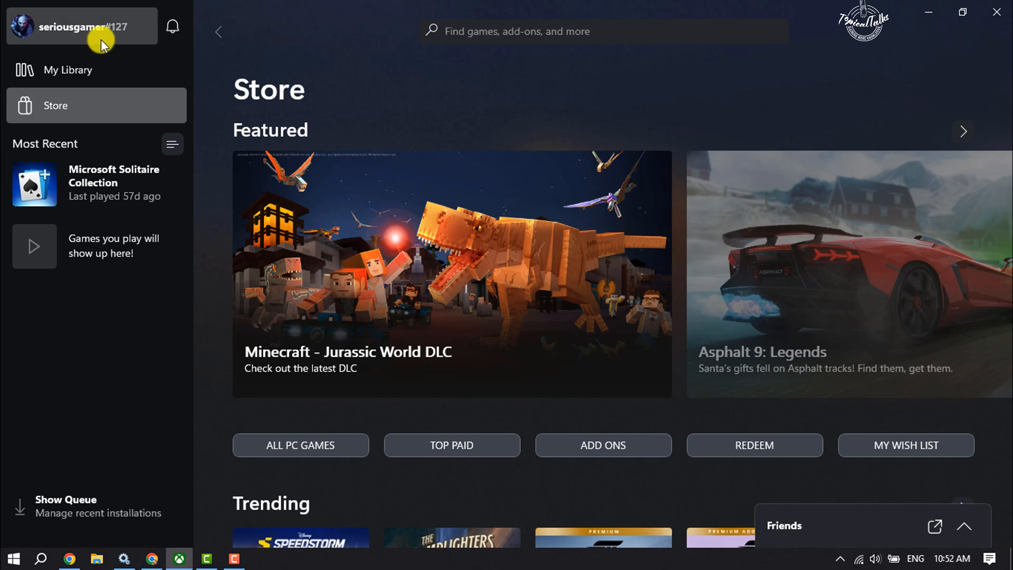
From the profile page's Settings, start linking Steam under Linked accounts
left_click(90, 28)
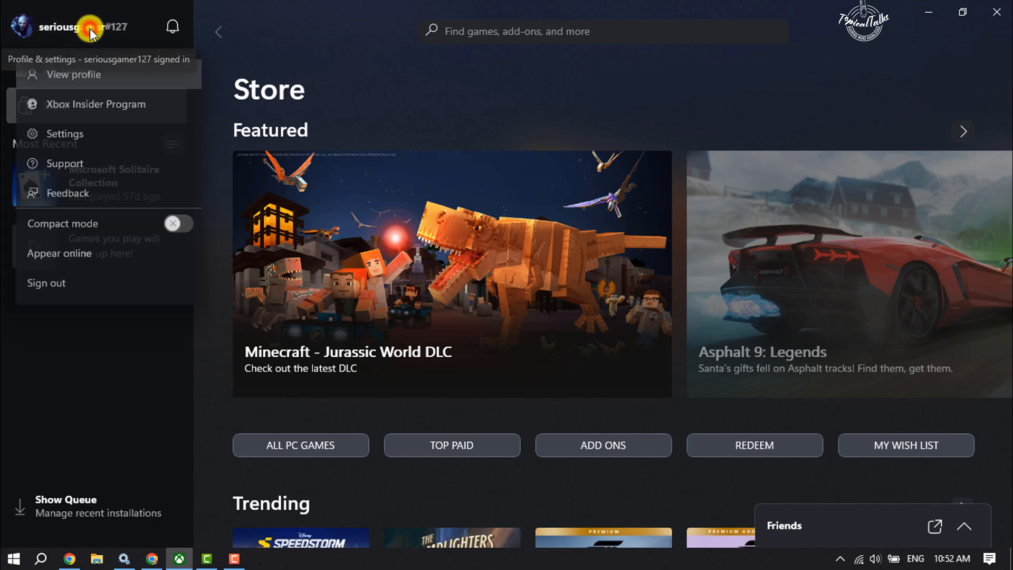
left_click(90, 78)
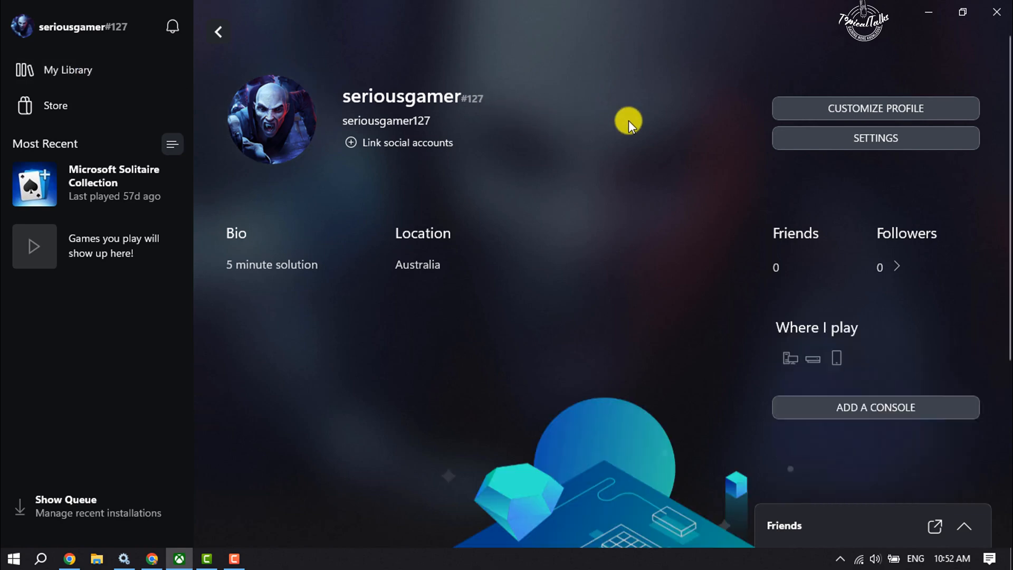
left_click(910, 141)
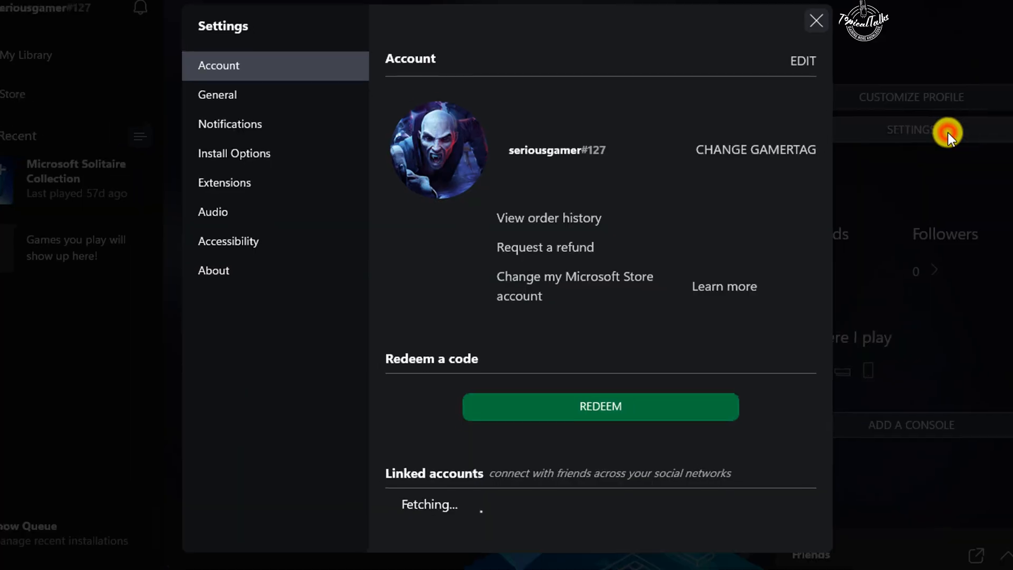
scroll(691, 266, "down", 5)
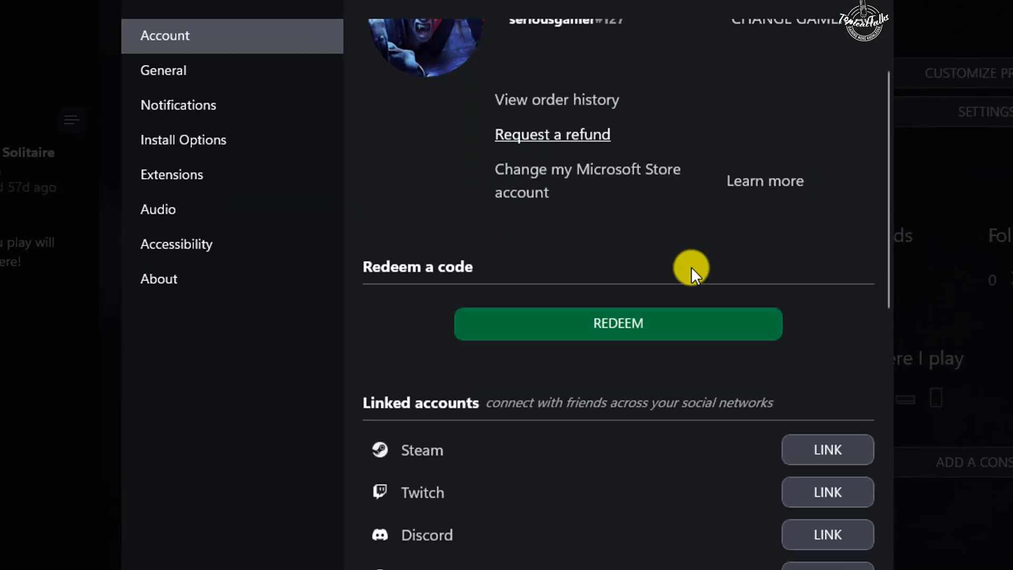
scroll(691, 267, "down", 5)
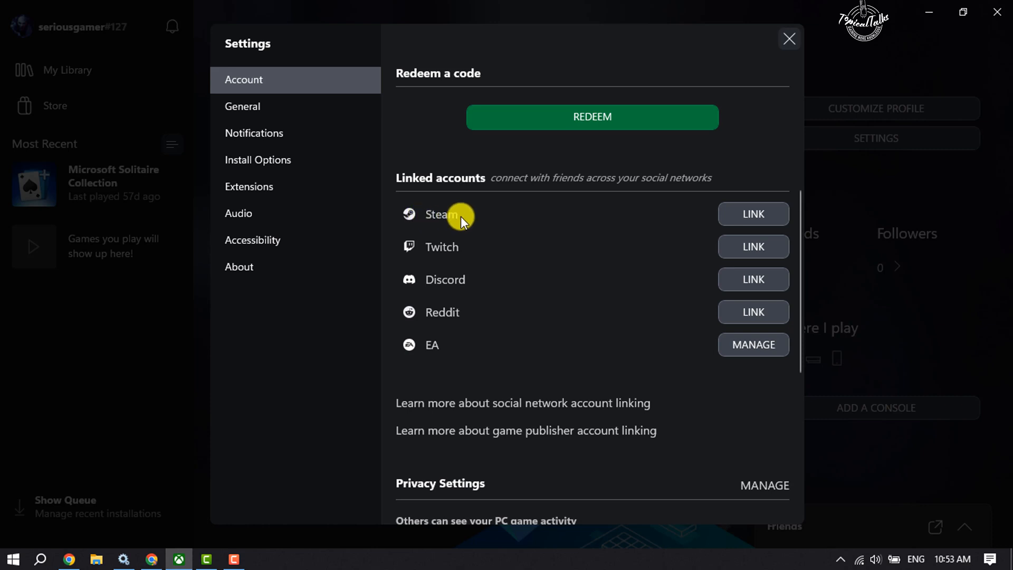
left_click(764, 212)
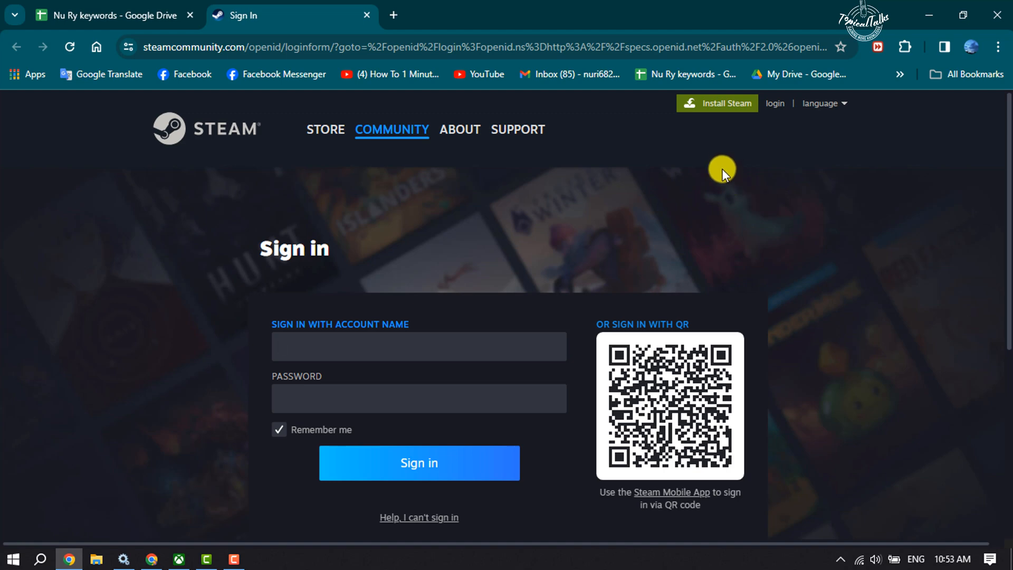
Sign in to Steam with the account name and password
left_click(367, 353)
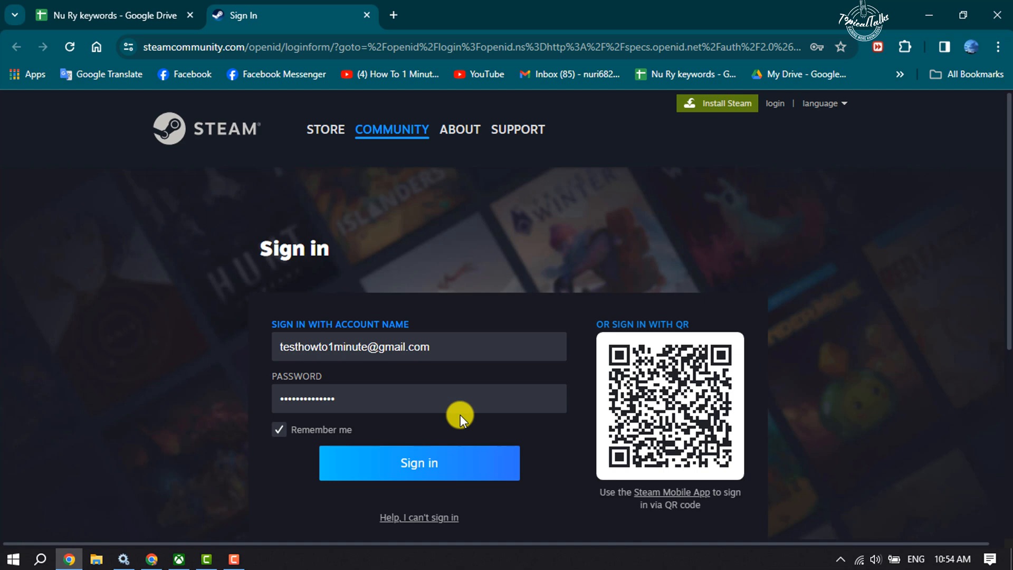
left_click(431, 464)
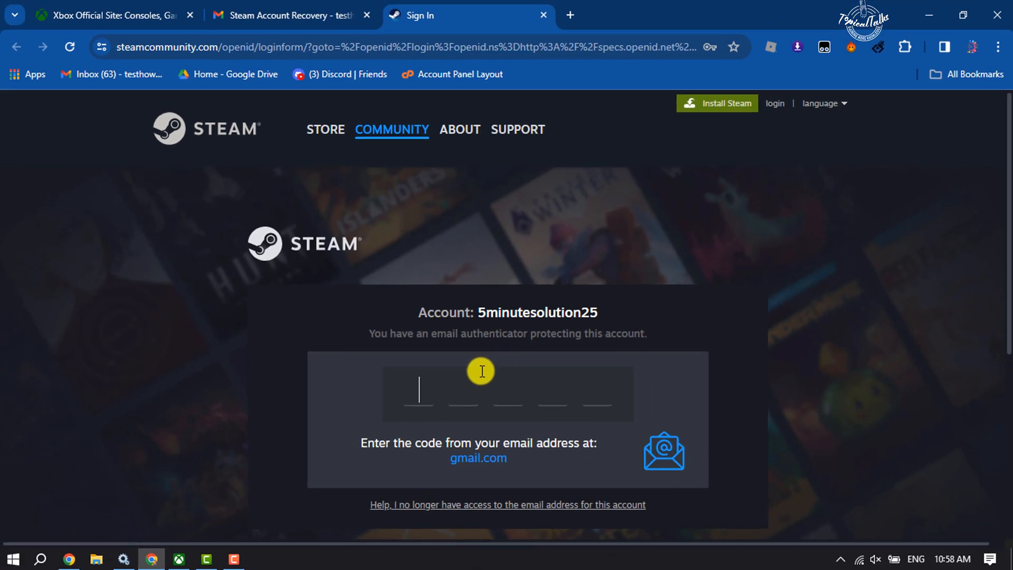
Paste the emailed verification code into the Steam authenticator field
left_click(151, 560)
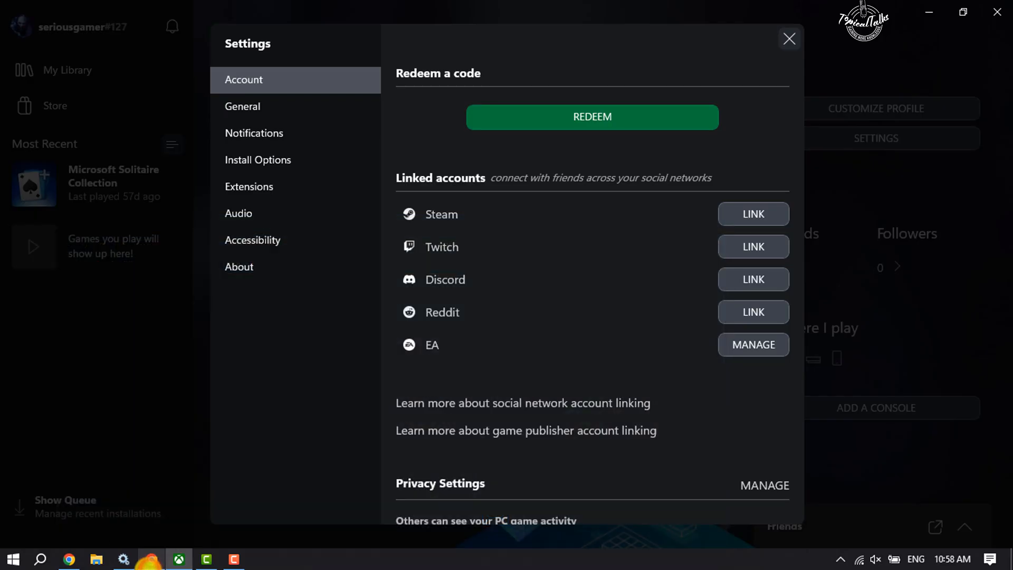
left_click(148, 560)
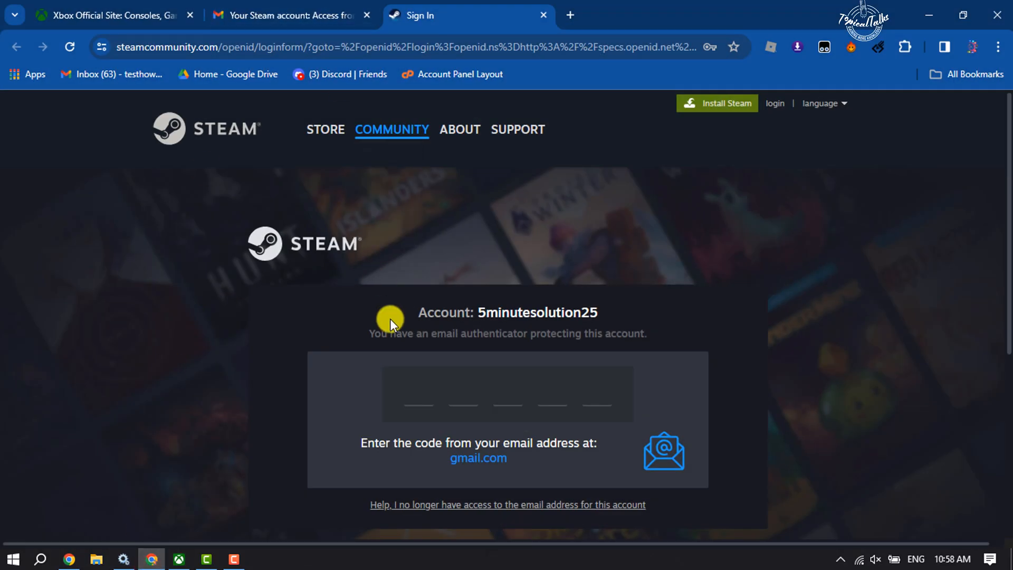
left_click(373, 389)
key("ctrl+v")
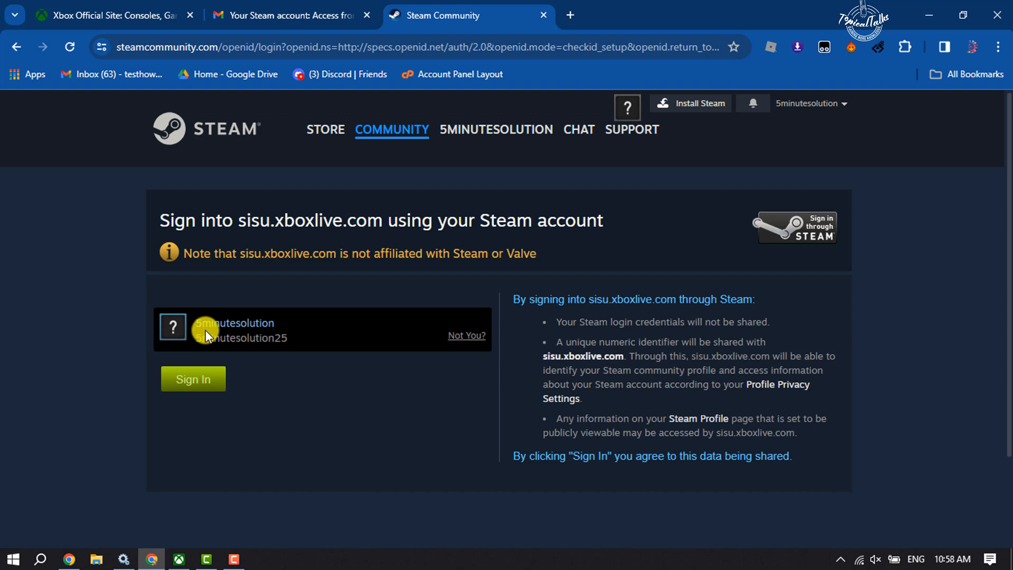
Approve sign-in for sisu.xboxlive.com and hand off to the Xbox app
left_click(191, 383)
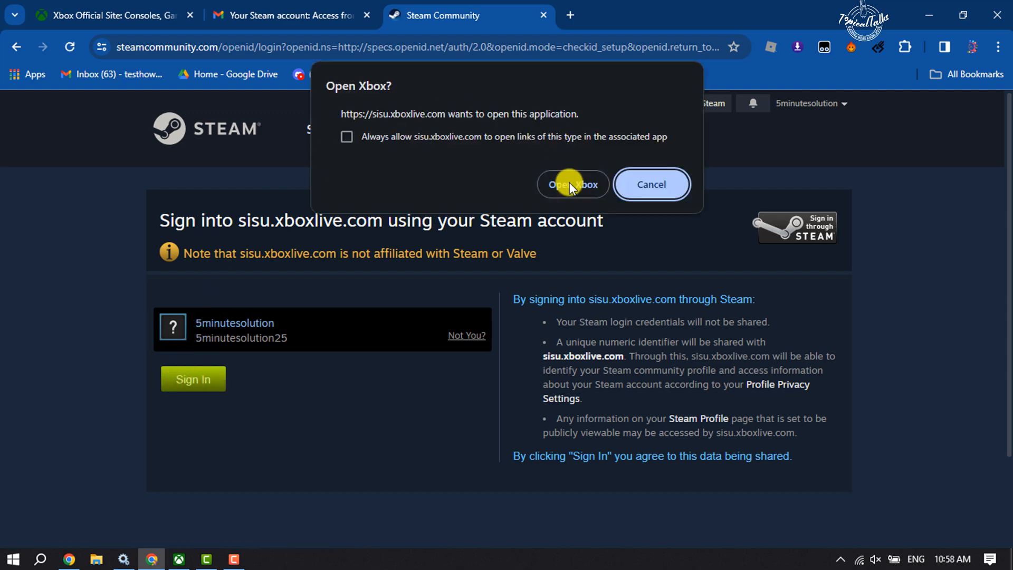
left_click(570, 186)
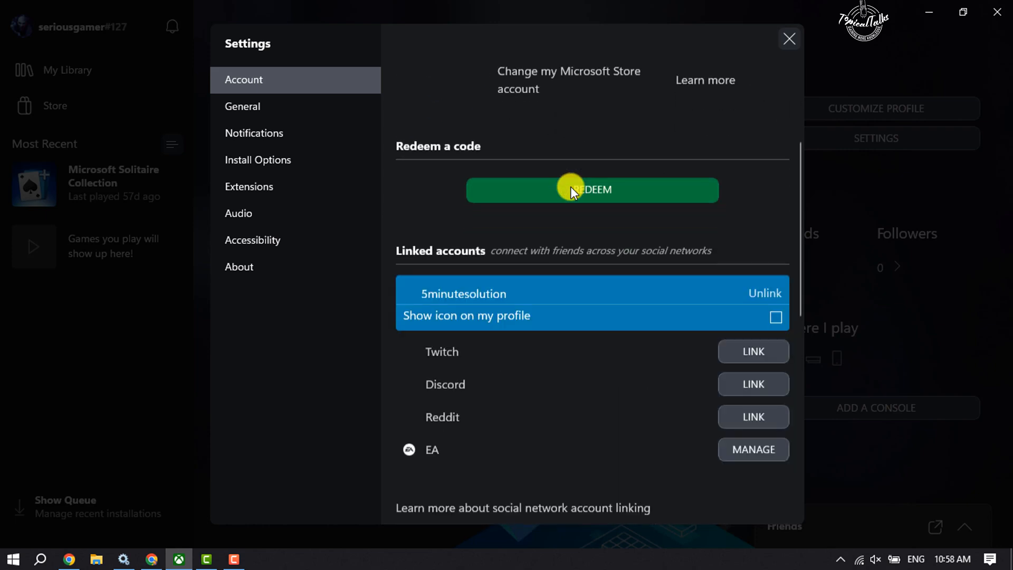
scroll(571, 186, "down", 1)
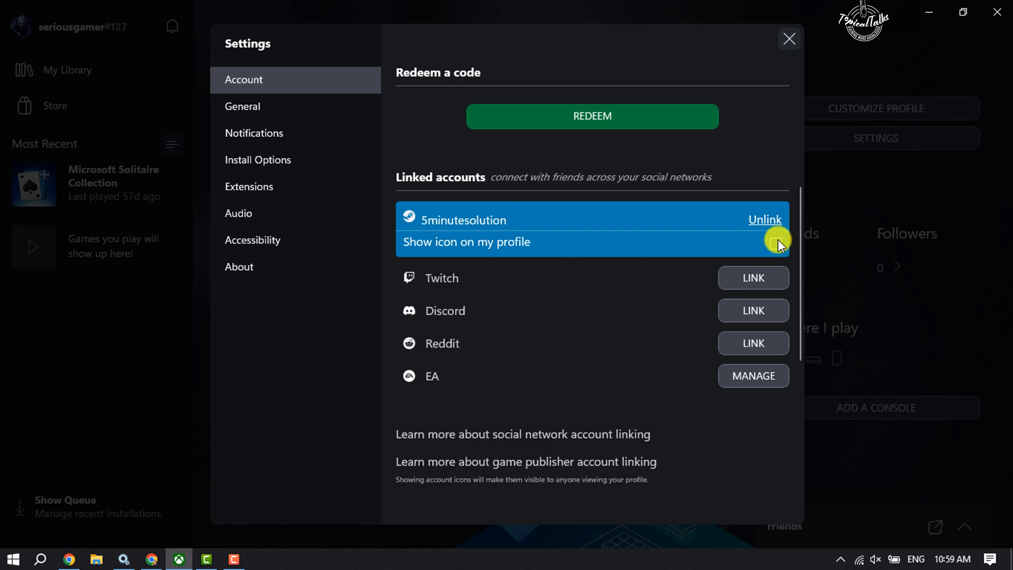
scroll(779, 242, "down", 5)
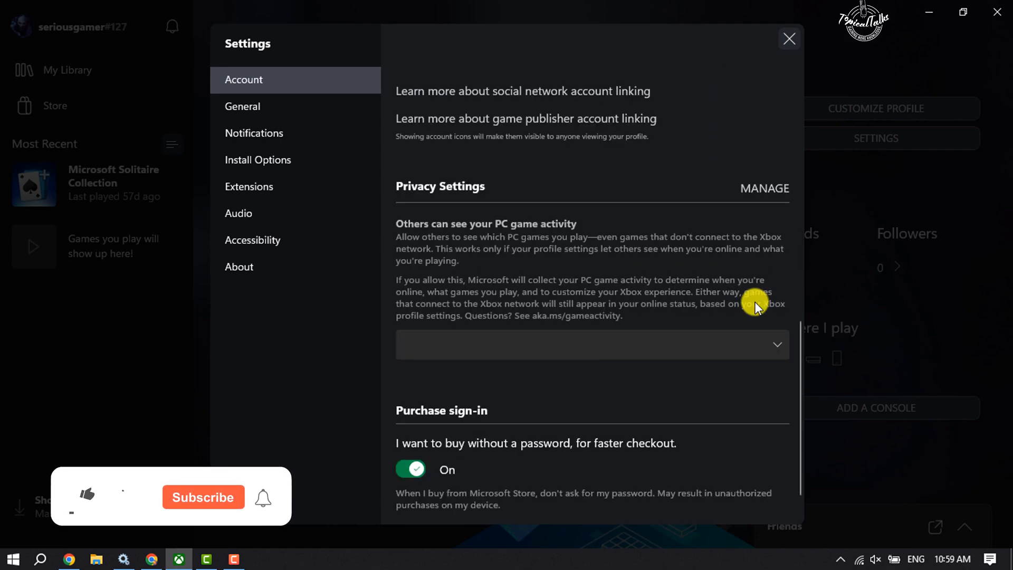
scroll(755, 301, "up", 5)
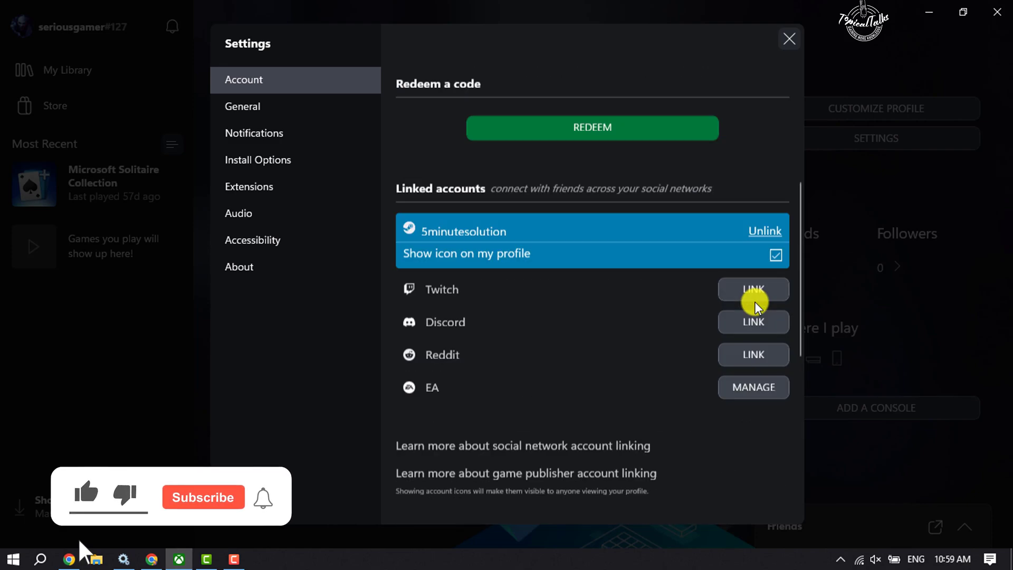
scroll(754, 301, "up", 5)
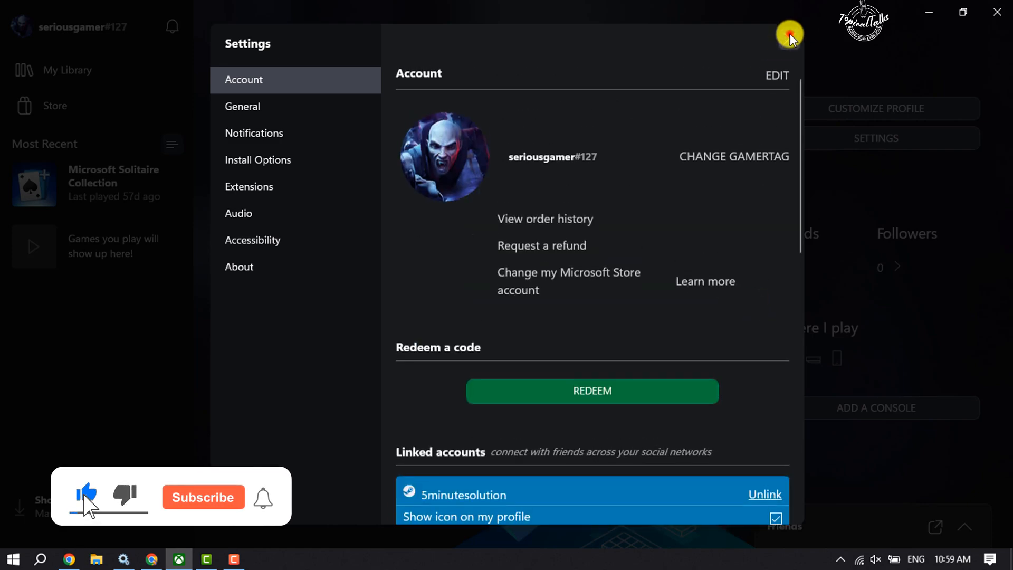
Close Settings to see the Steam icon beside the gamertag on the profile
left_click(789, 38)
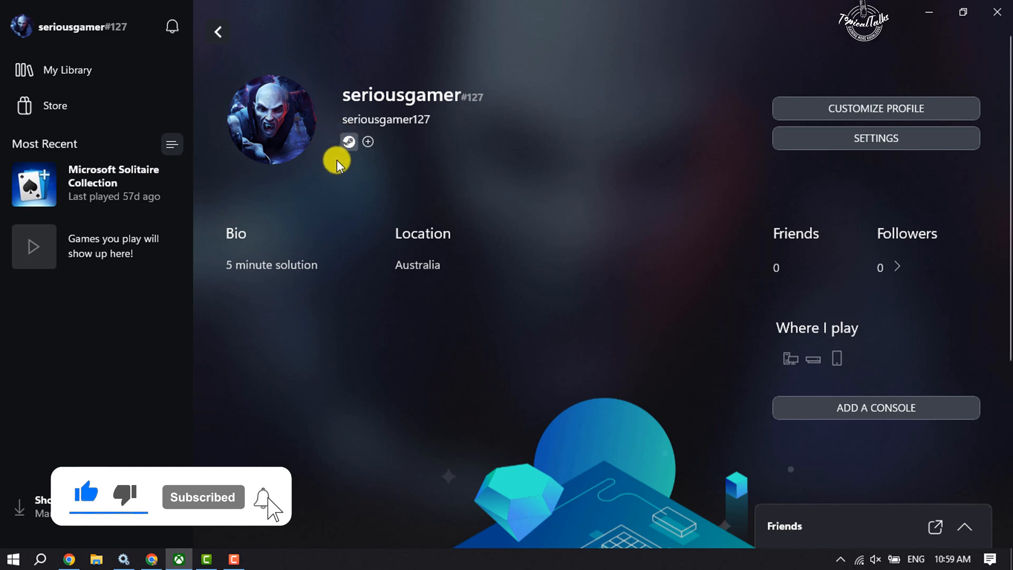